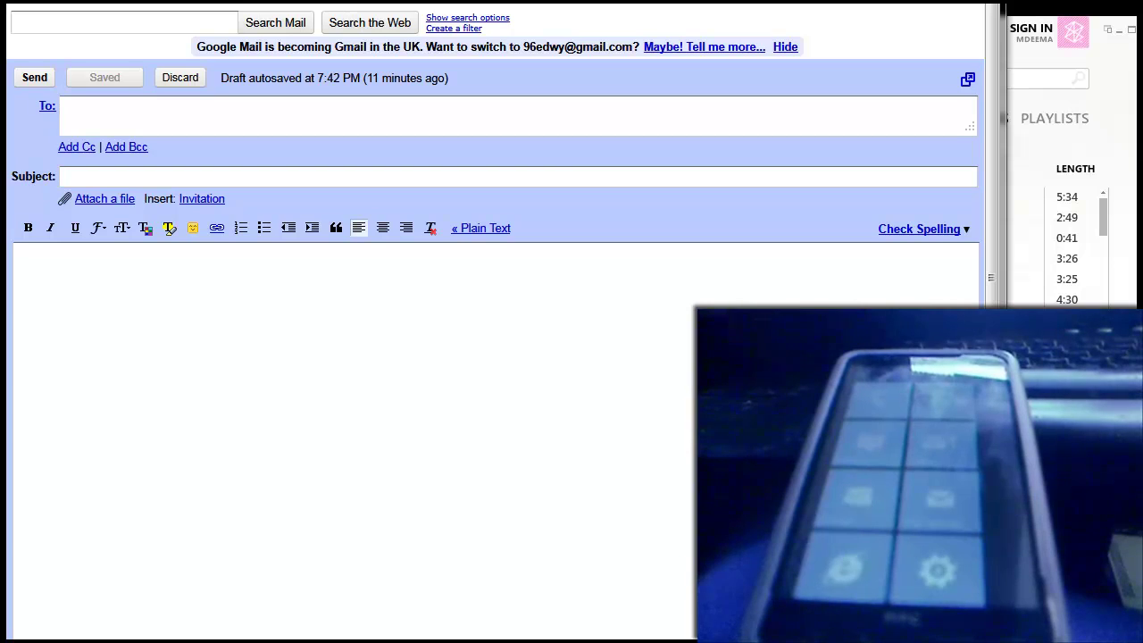
# Bring up the Start menu's program list over the empty Gmail compose draft.
pyautogui.press('super')
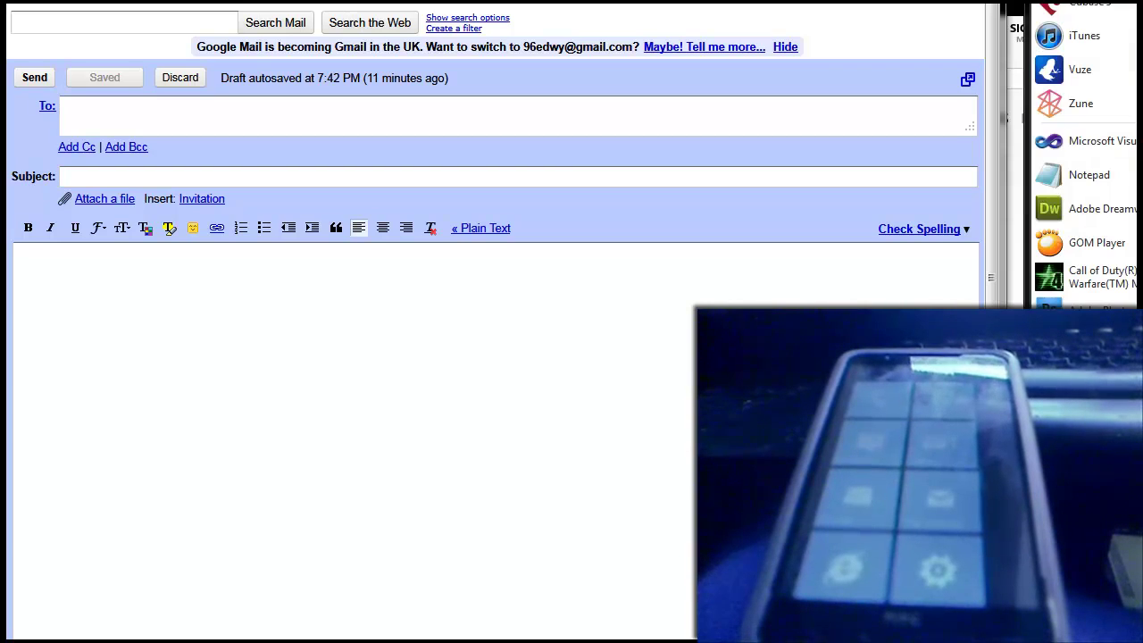
# Browse Downloads > ROMs into the HD2 WP7 Unlock Tools folder, then bring Zune forward.
pyautogui.press('Return')
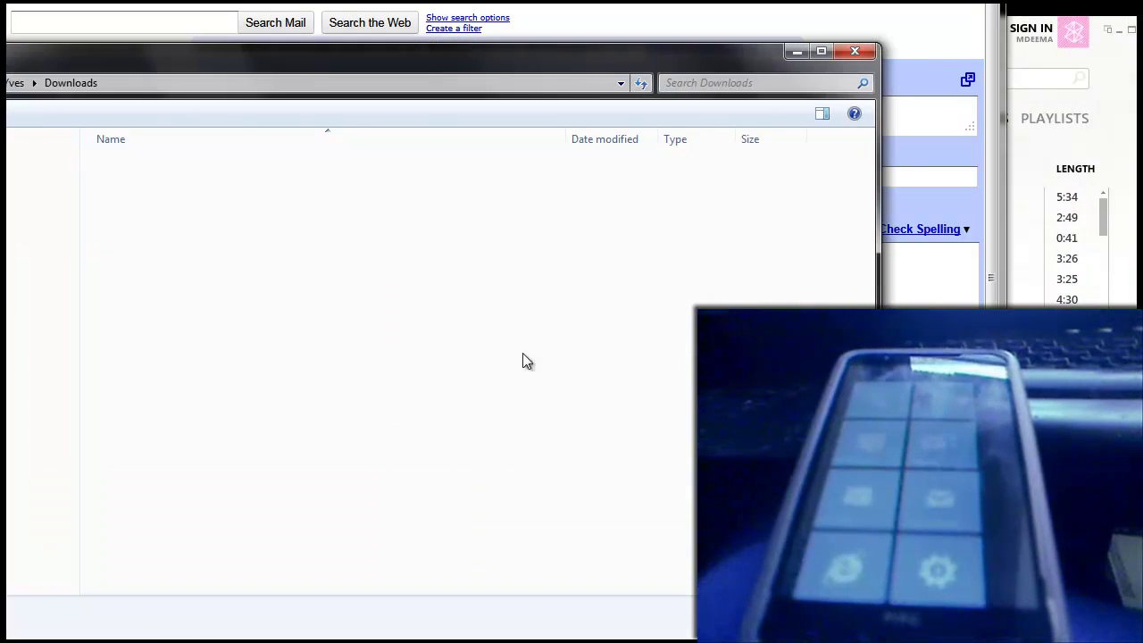
pyautogui.doubleClick(130, 373)
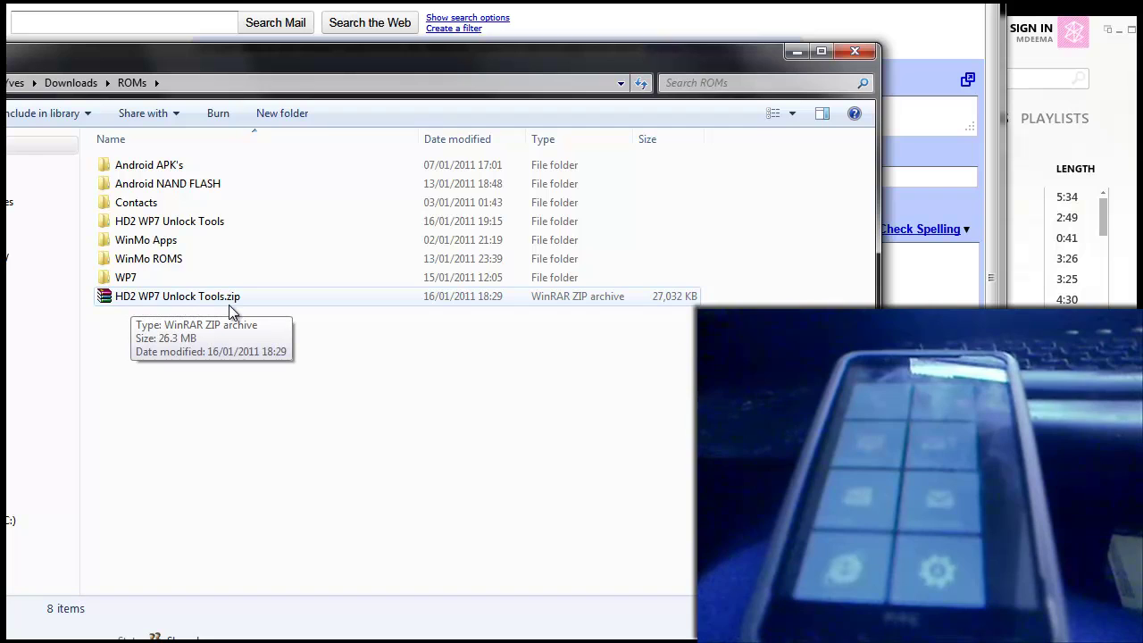
pyautogui.doubleClick(200, 299)
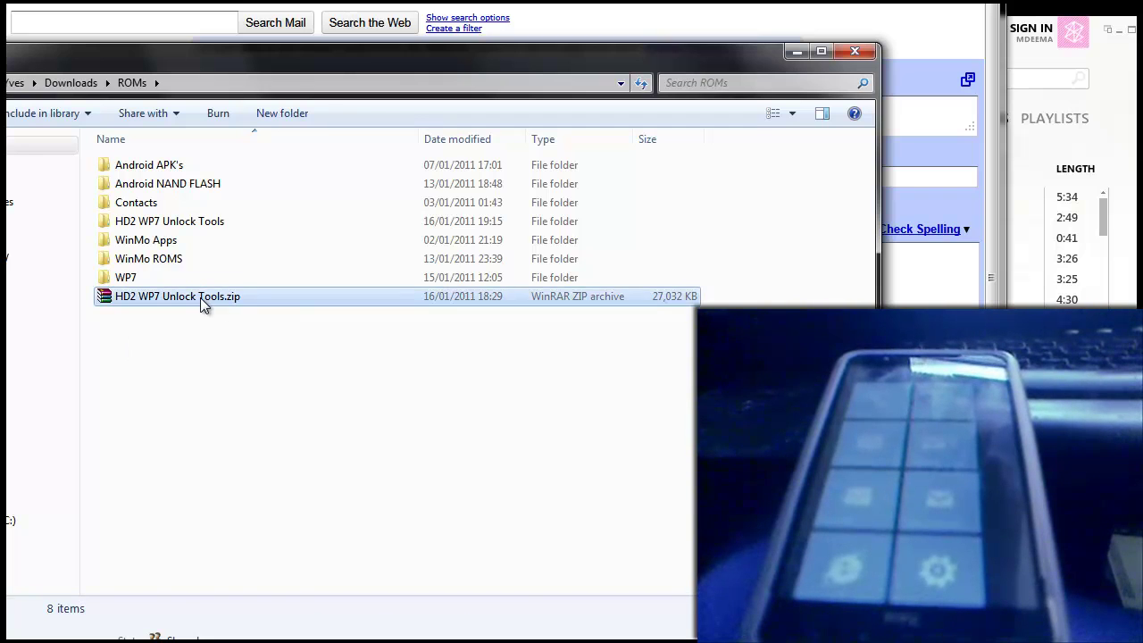
pyautogui.rightClick(200, 298)
pyautogui.click(166, 370)
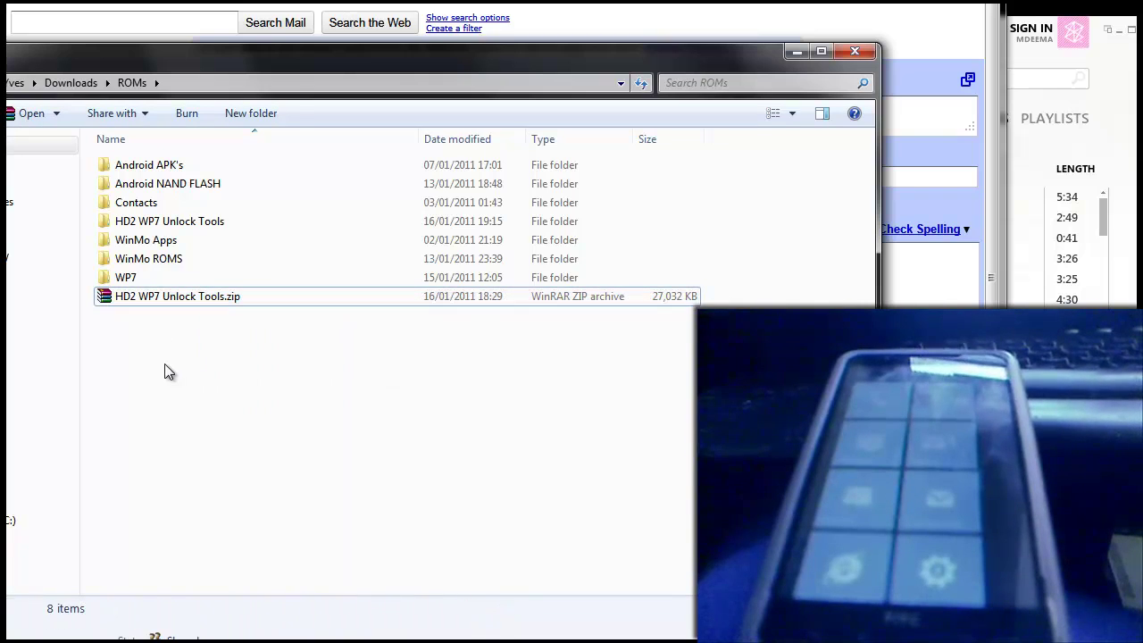
pyautogui.doubleClick(161, 222)
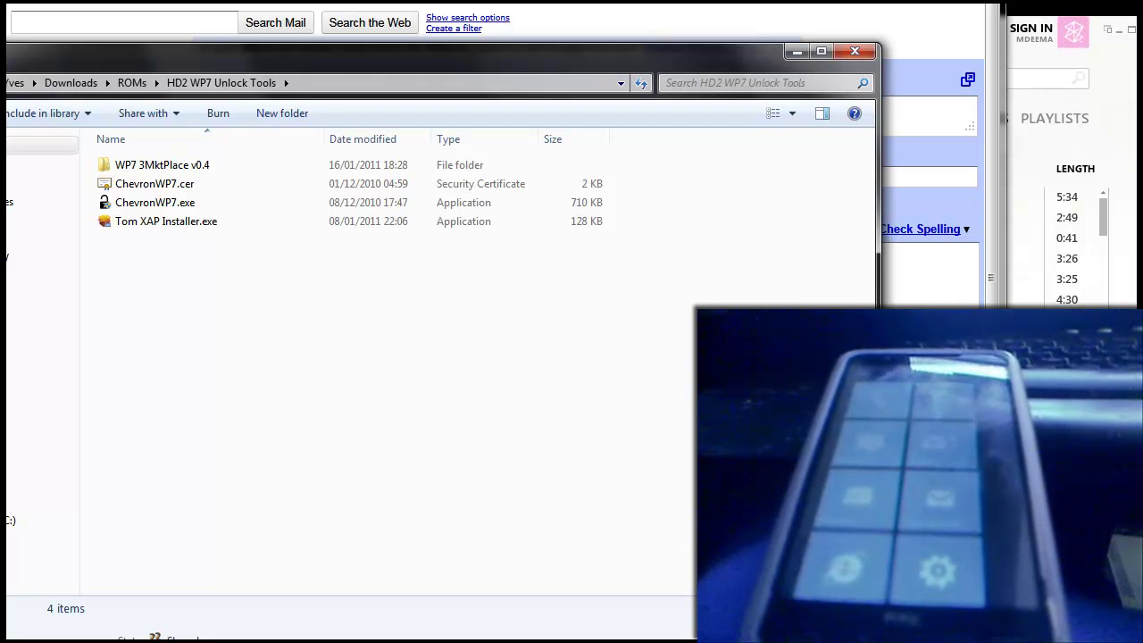
pyautogui.moveTo(1134, 268)
pyautogui.click(1117, 287)
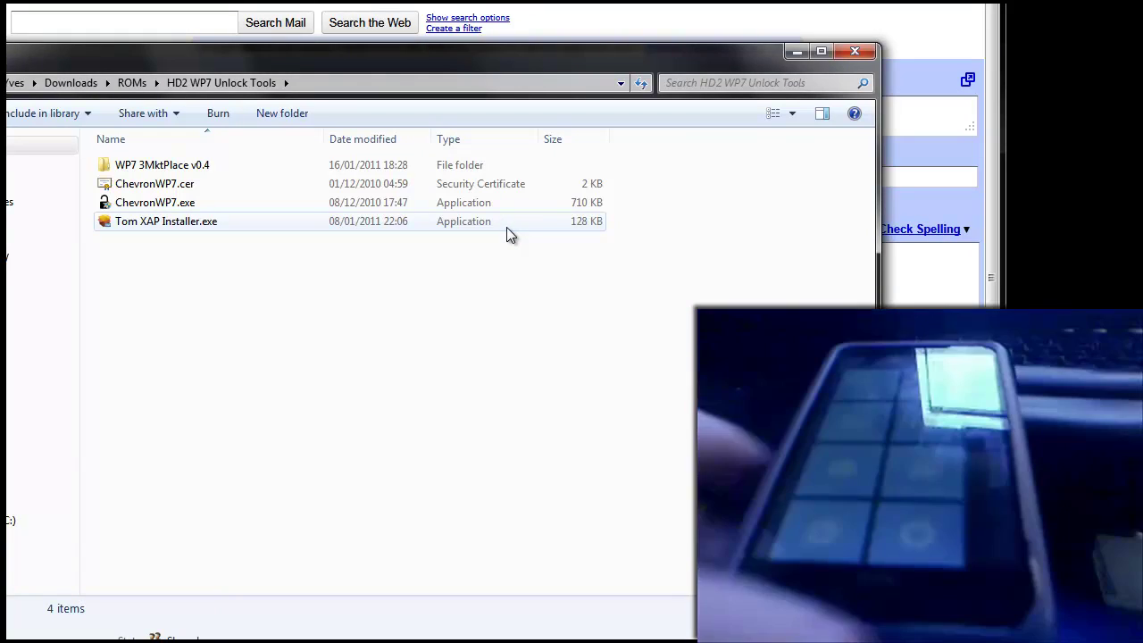
# Attach ChevronWP7.cer to the Gmail draft and leave the Explorer window.
pyautogui.click(188, 189)
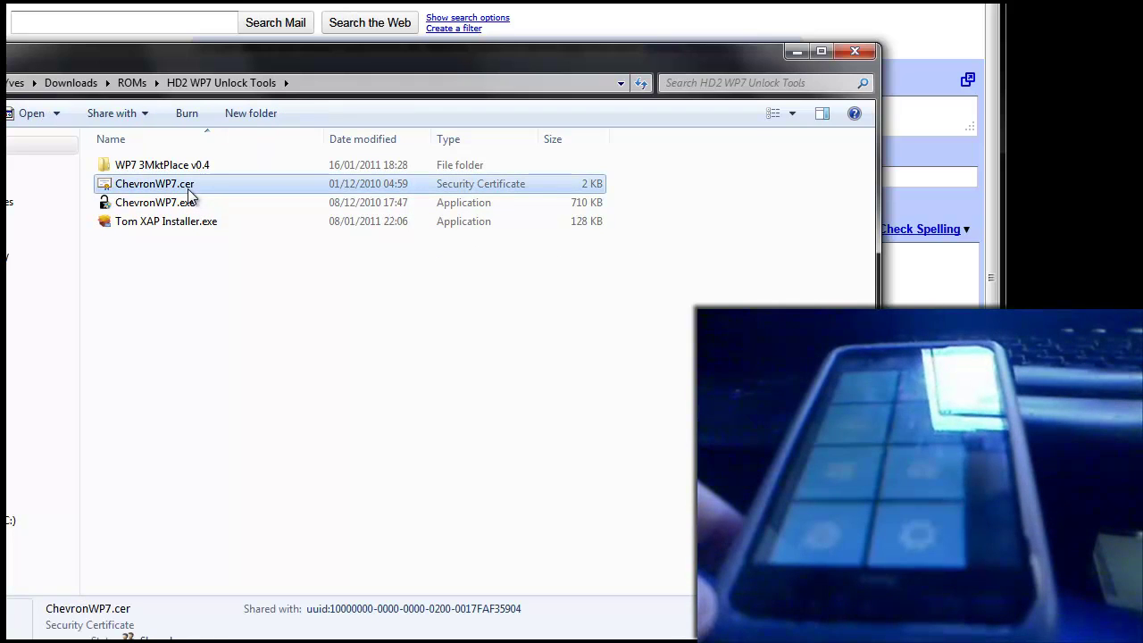
pyautogui.hotkey('alt', 'Tab')
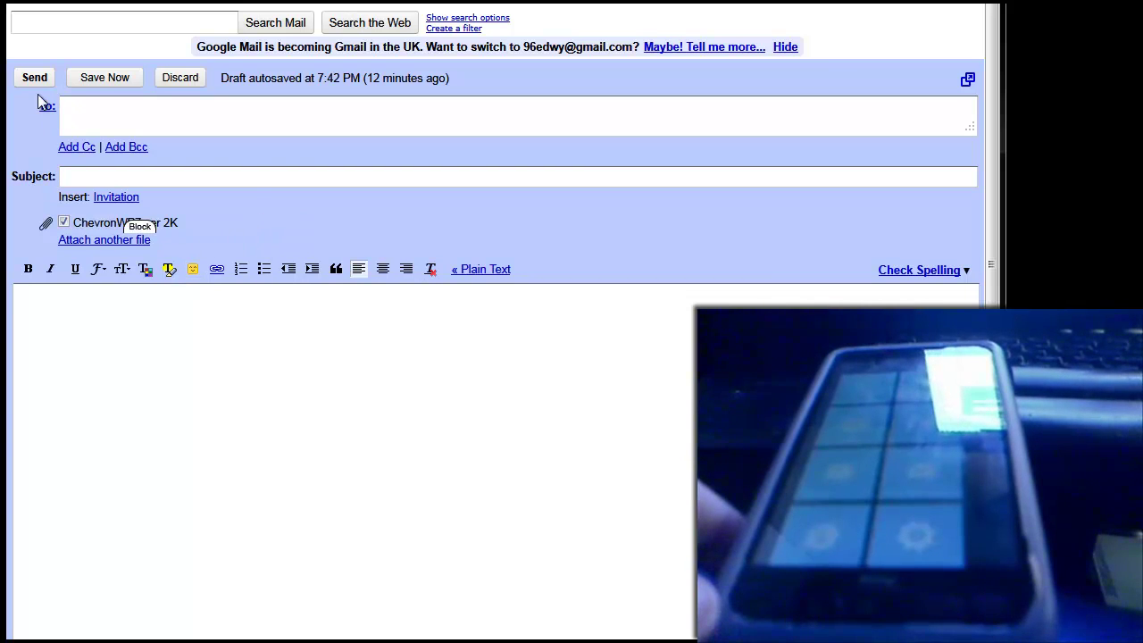
# Address the draft to the suggested contact and send it without subject or body.
pyautogui.click(101, 98)
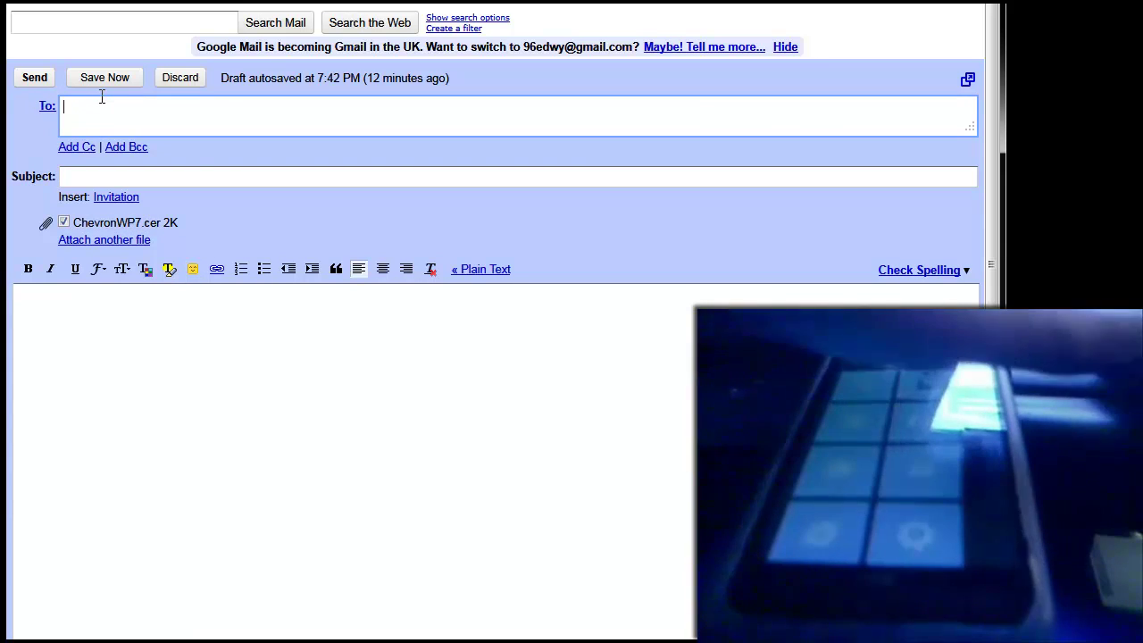
pyautogui.write('yve')
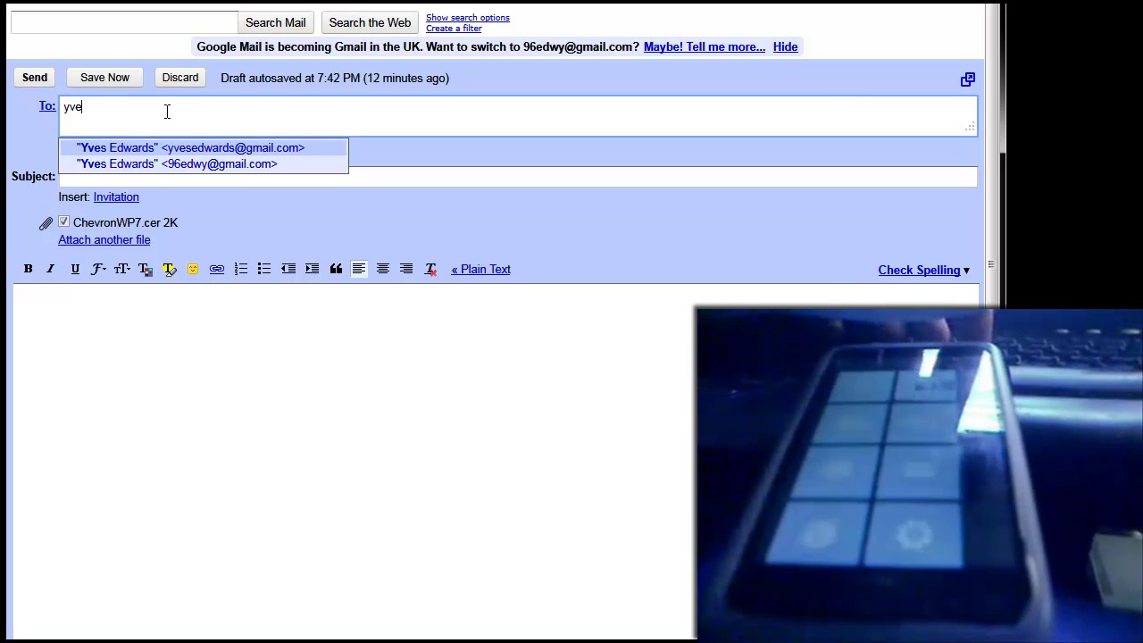
pyautogui.click(218, 148)
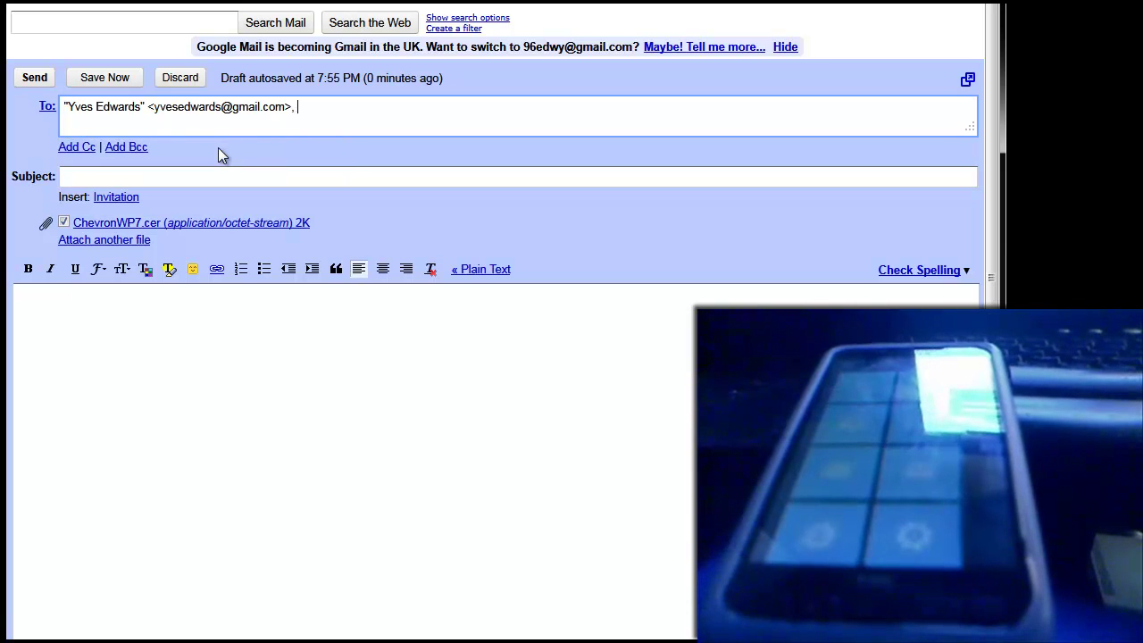
pyautogui.click(42, 77)
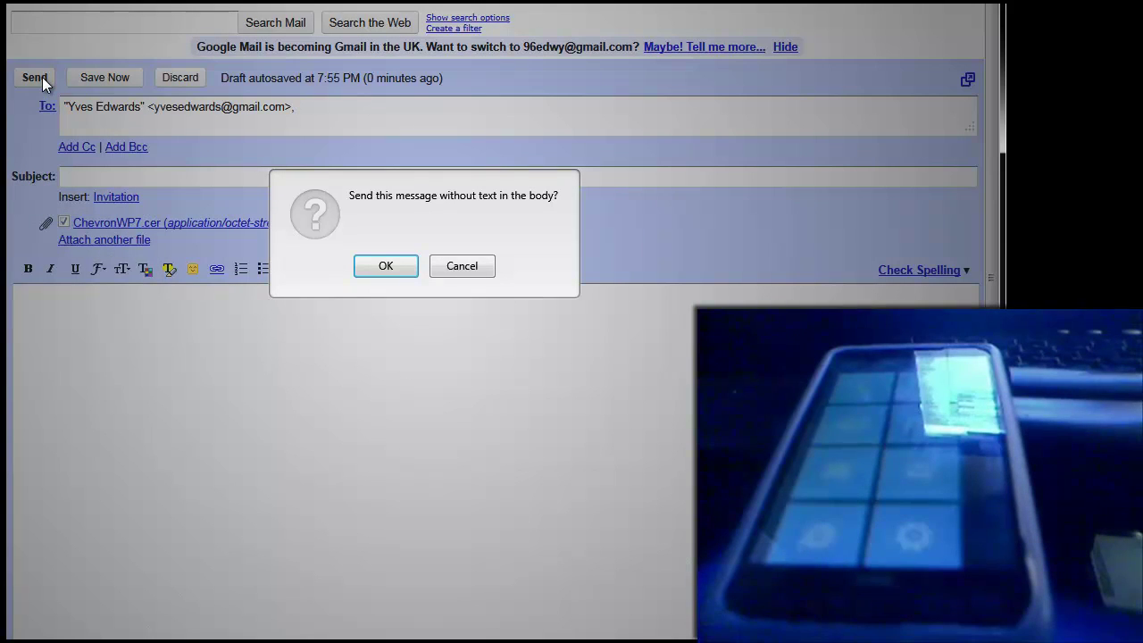
pyautogui.click(401, 268)
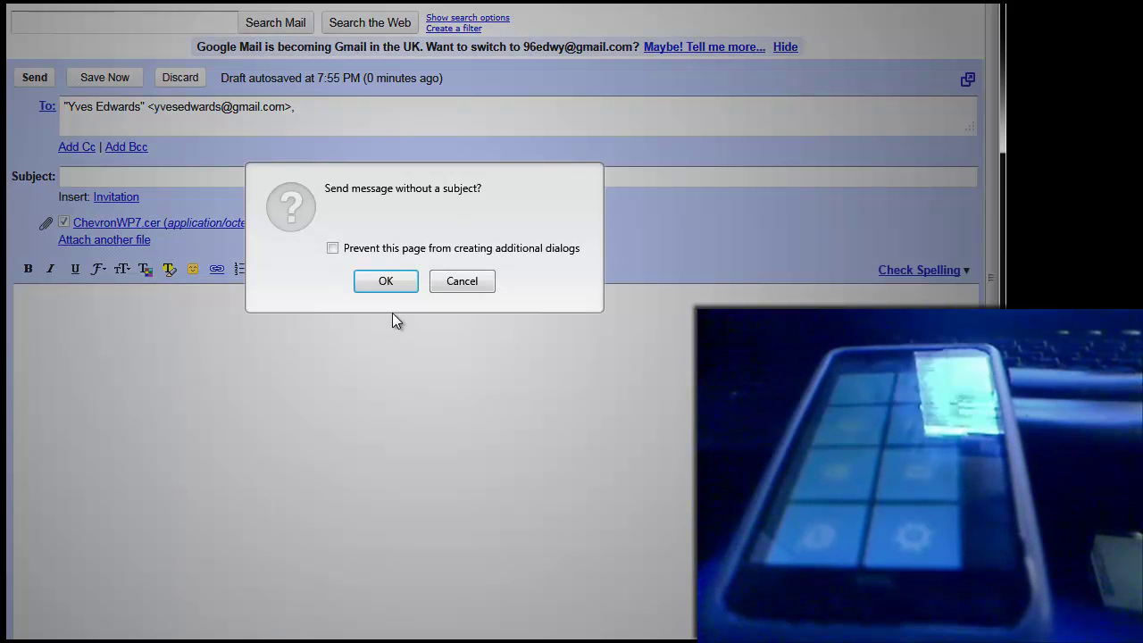
pyautogui.click(397, 280)
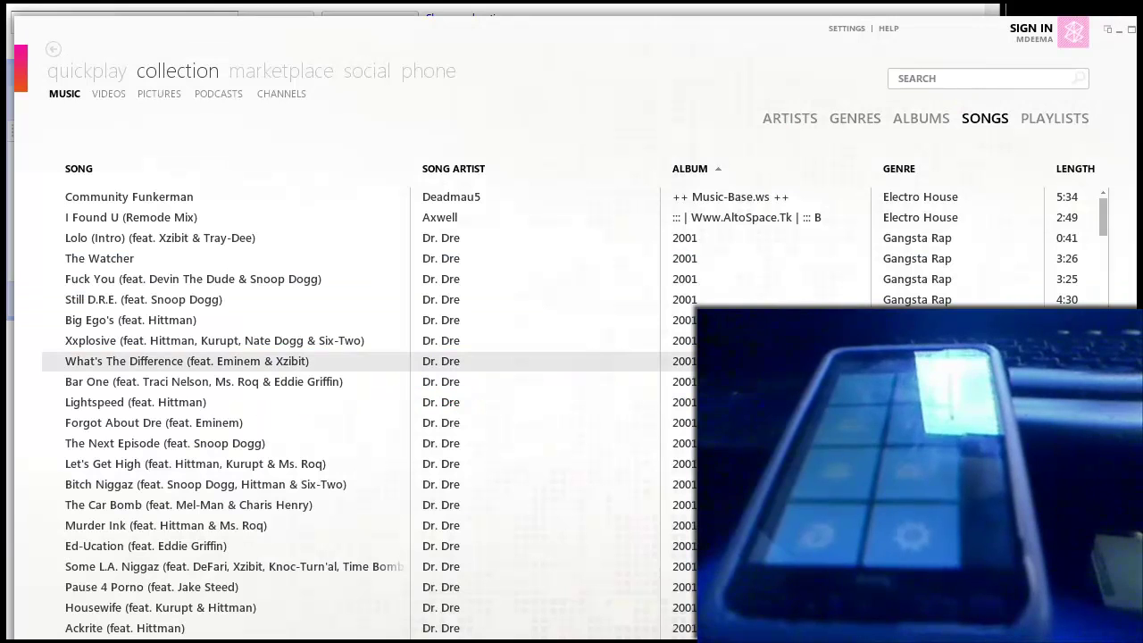
# Switch from Zune back to the HD2 WP7 Unlock Tools folder window.
pyautogui.hotkey('alt', 'Tab')
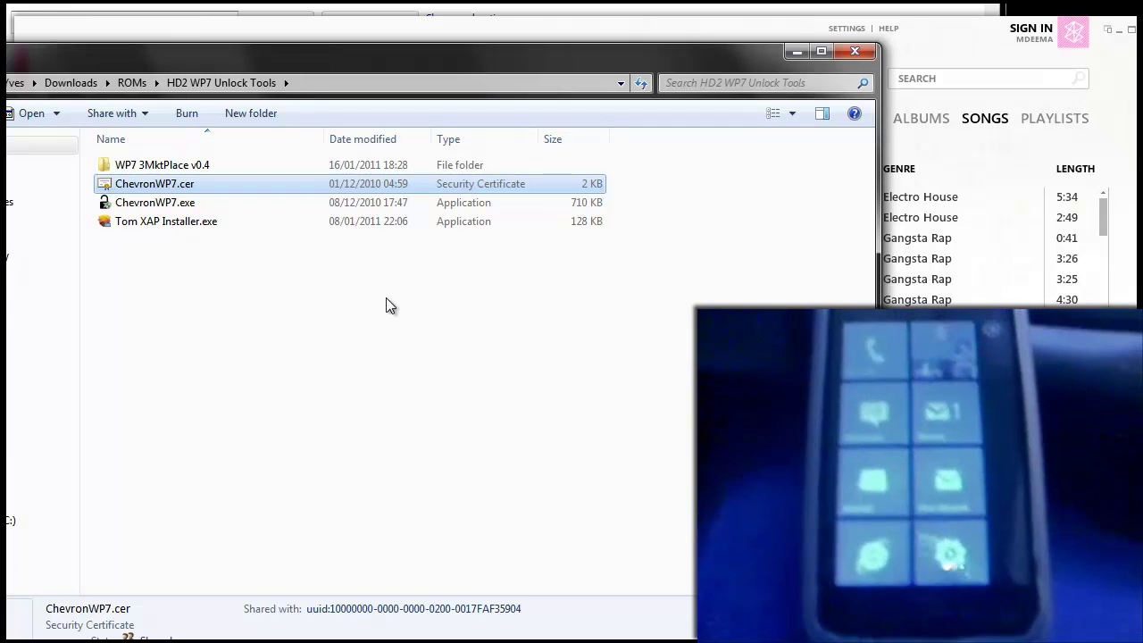
# Run ChevronWP7.exe as administrator and allow it through the Windows Firewall.
pyautogui.click(216, 206)
pyautogui.rightClick(217, 208)
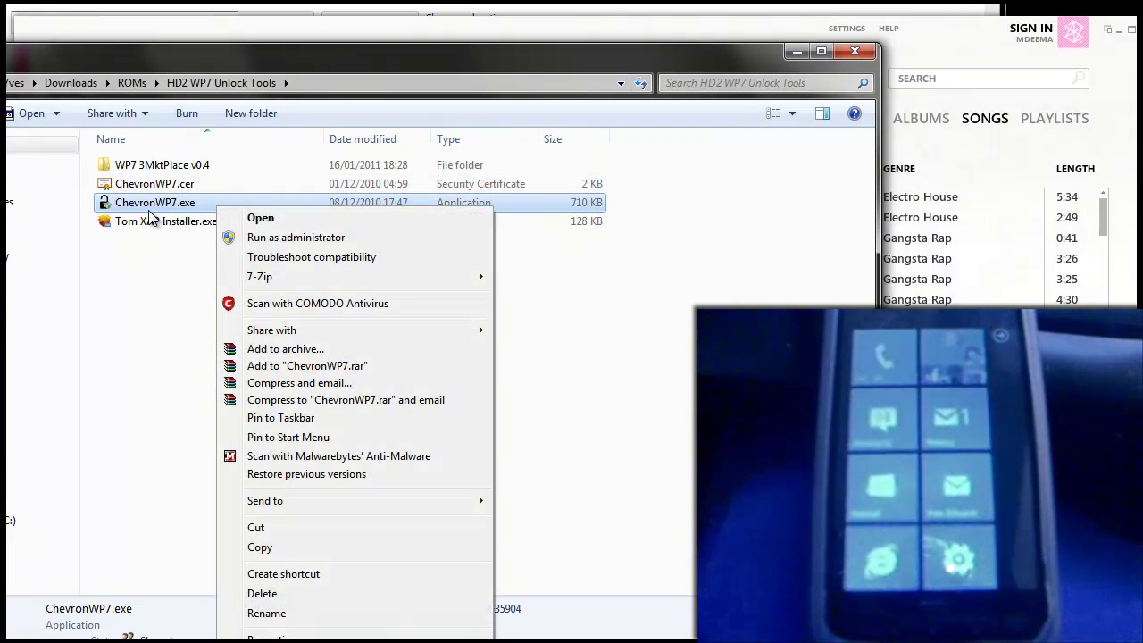
pyautogui.click(309, 239)
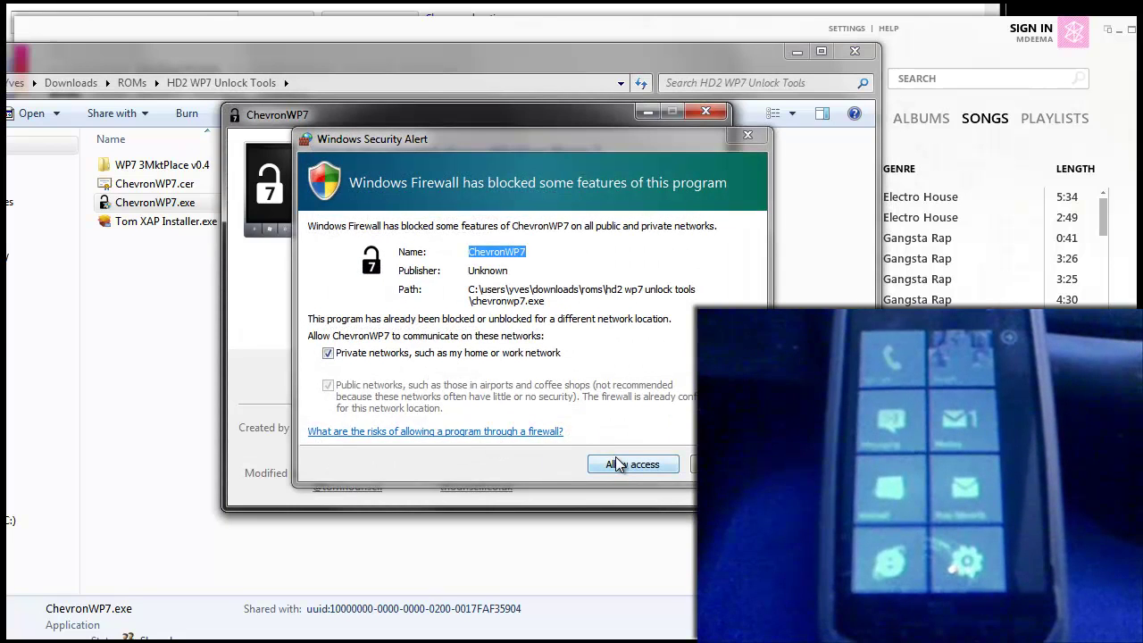
pyautogui.click(619, 466)
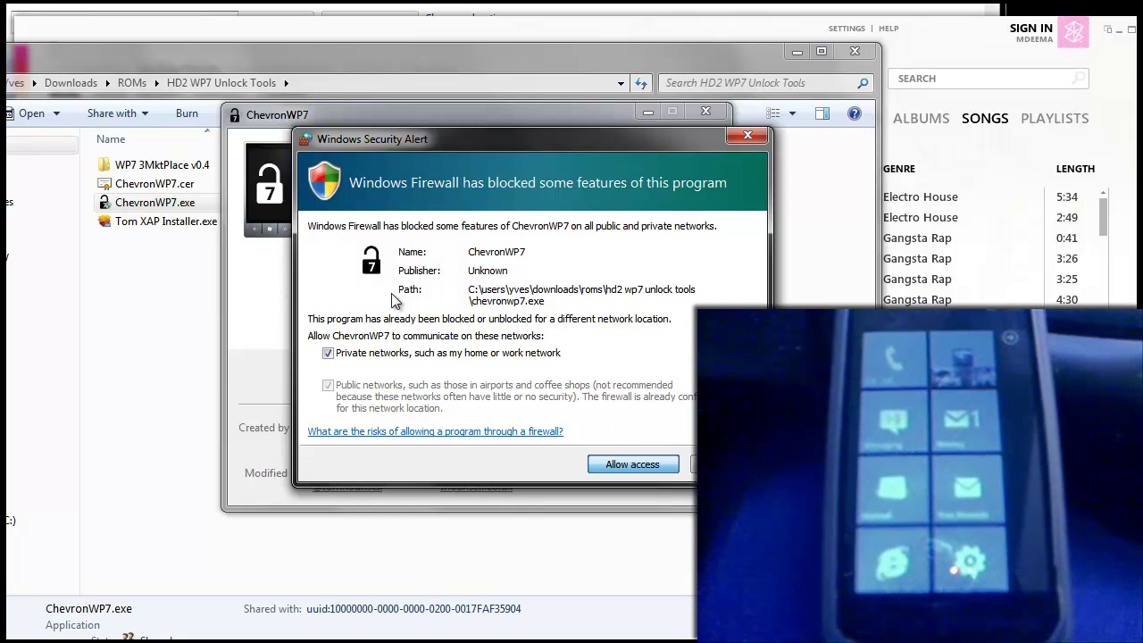
pyautogui.press('Return')
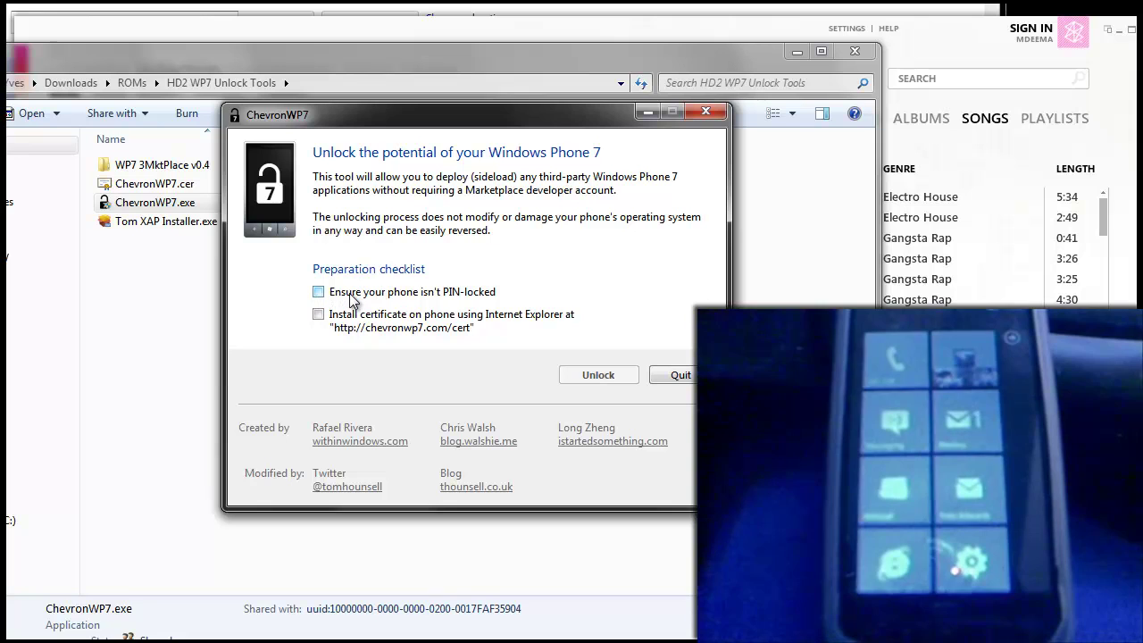
# Tick both ChevronWP7 checklist items, attempt Unlock, and dismiss the phone-communication error.
pyautogui.click(351, 296)
pyautogui.click(351, 318)
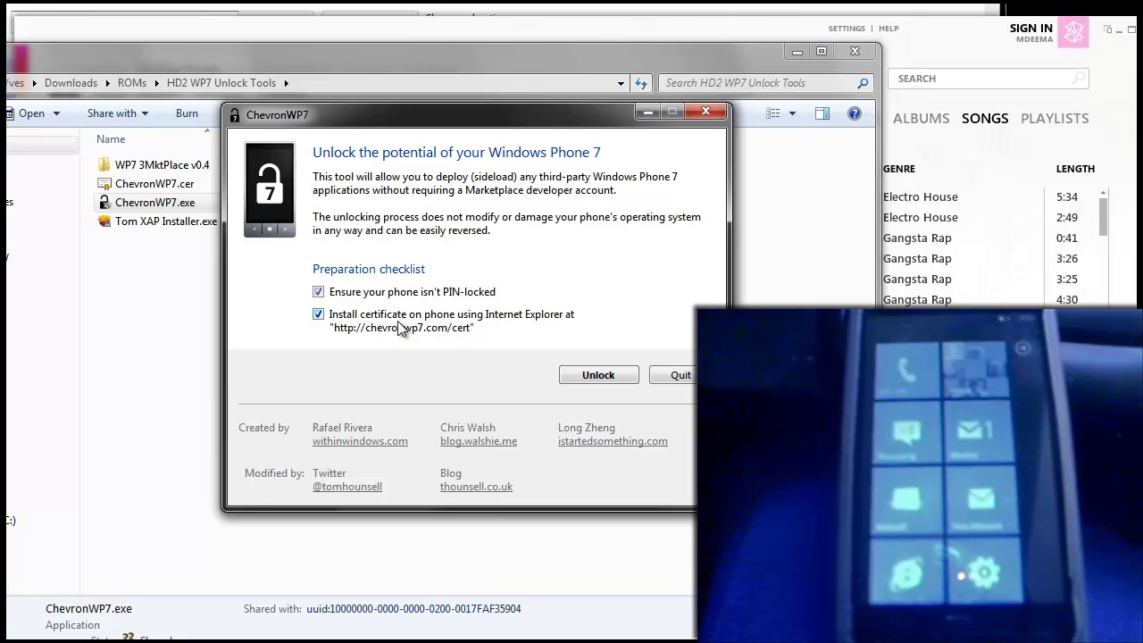
pyautogui.click(585, 384)
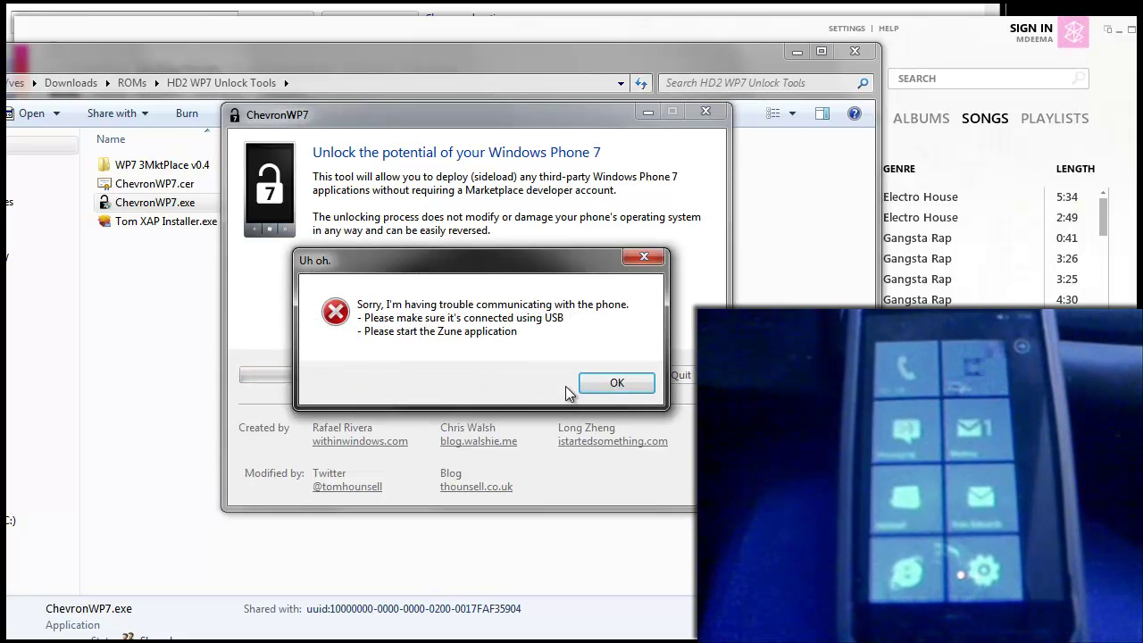
pyautogui.click(615, 383)
# Let the phone connect via Zune, unlock it in ChevronWP7, then quit and dismiss the crash report.
pyautogui.hotkey('alt', 'Tab')
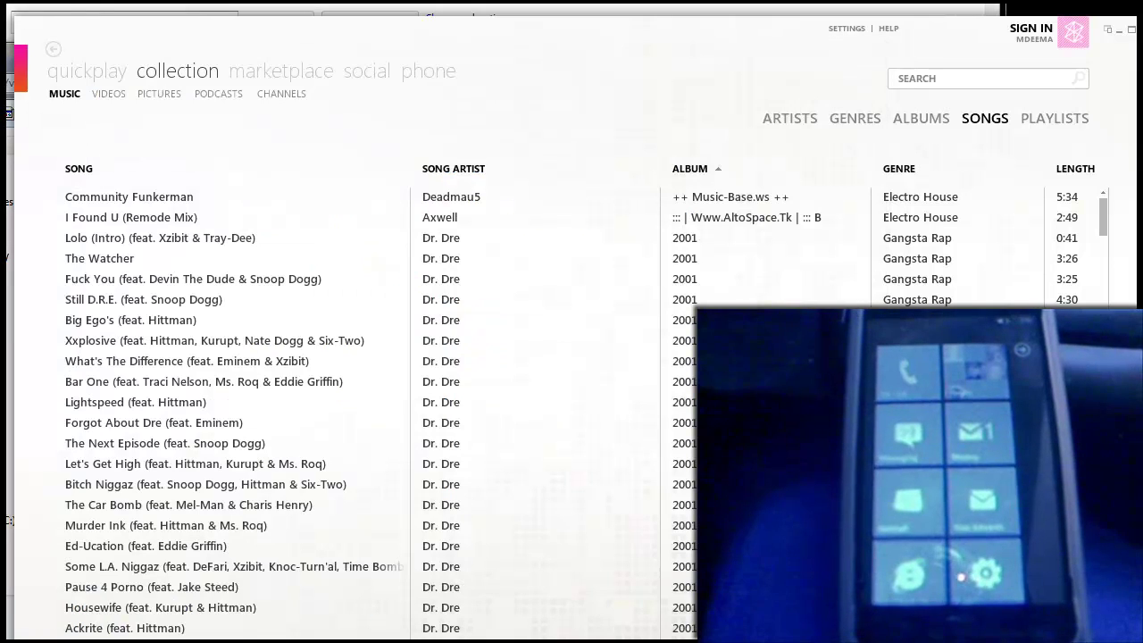
pyautogui.moveTo(551, 21); pyautogui.dragTo(552, 0)
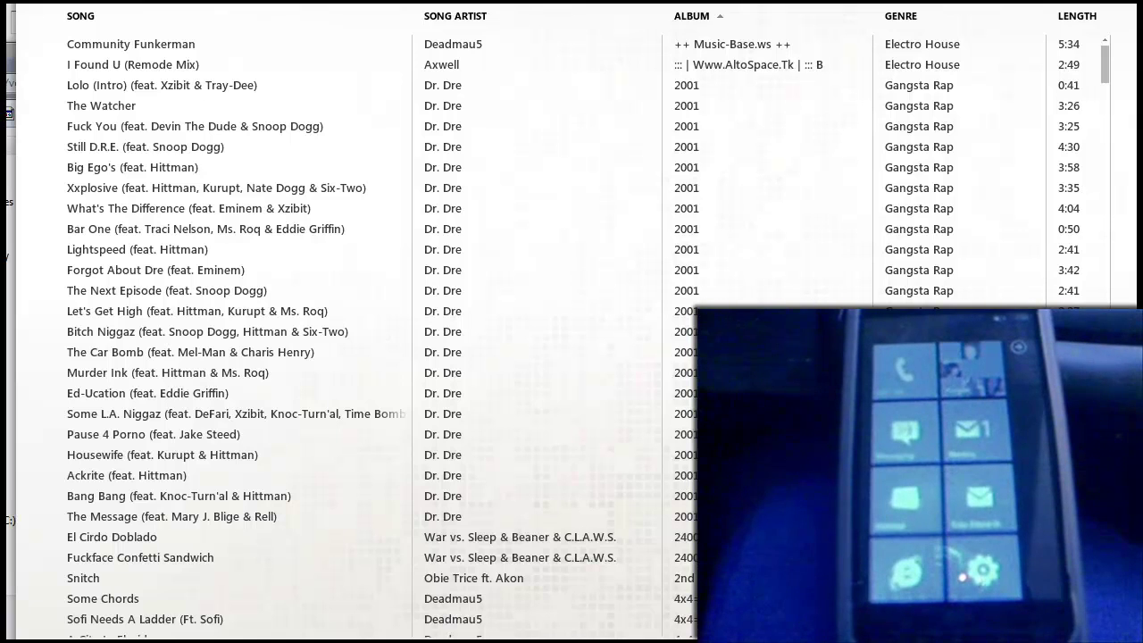
pyautogui.hotkey('alt', 'Tab')
pyautogui.click(599, 375)
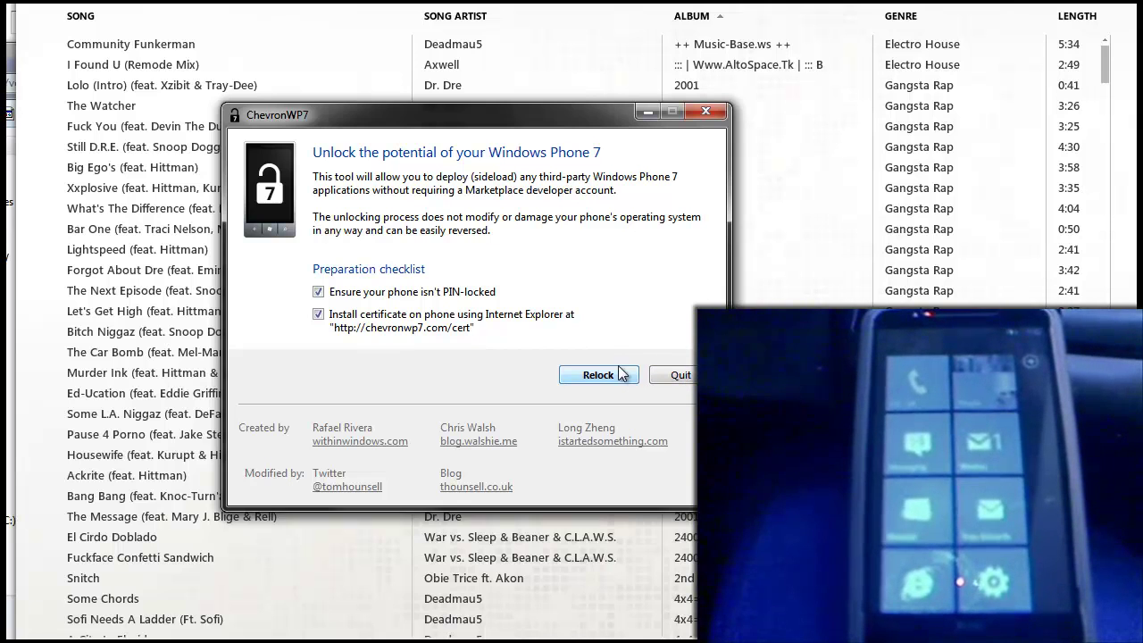
pyautogui.click(672, 373)
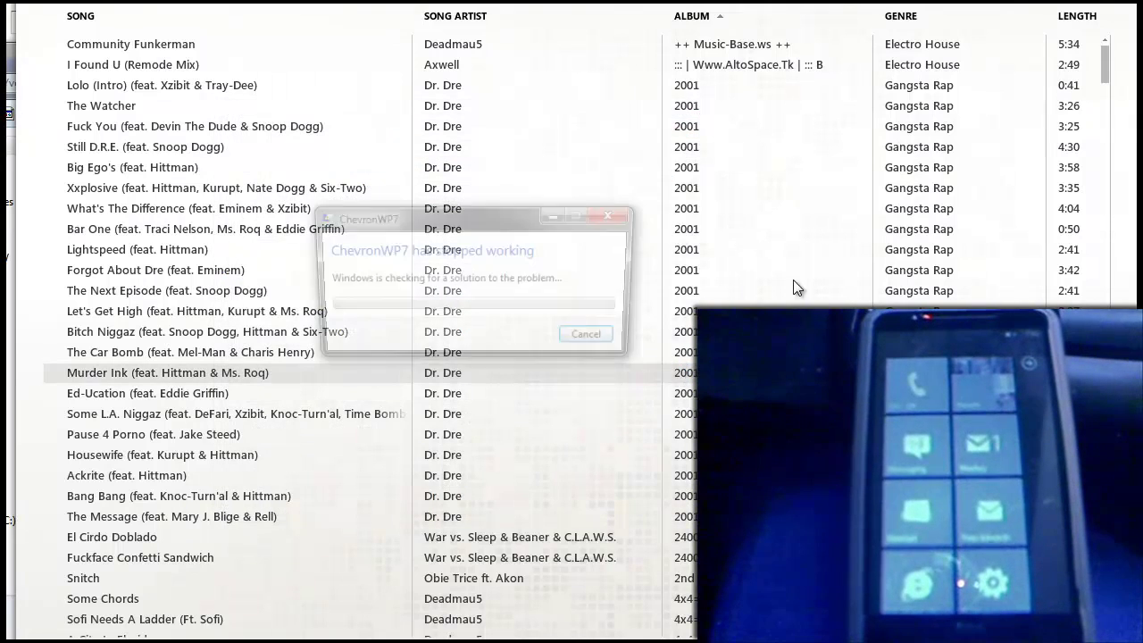
pyautogui.click(589, 345)
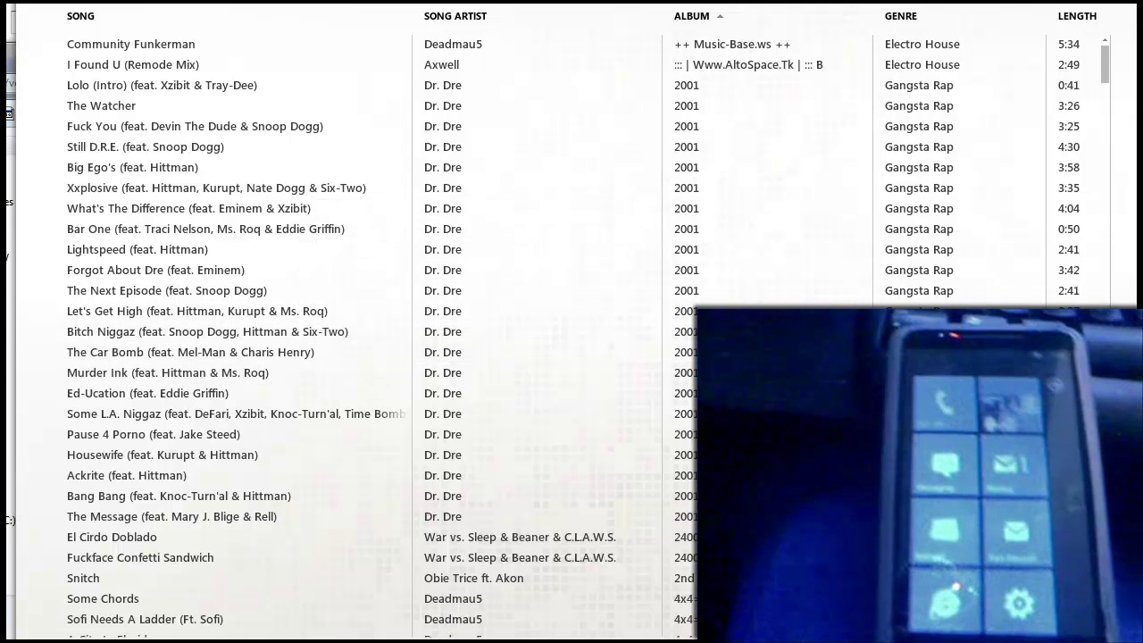
# Launch Tom XAP Installer, continue past the registry-access error, and close it with the installer enabled.
pyautogui.hotkey('alt', 'Tab')
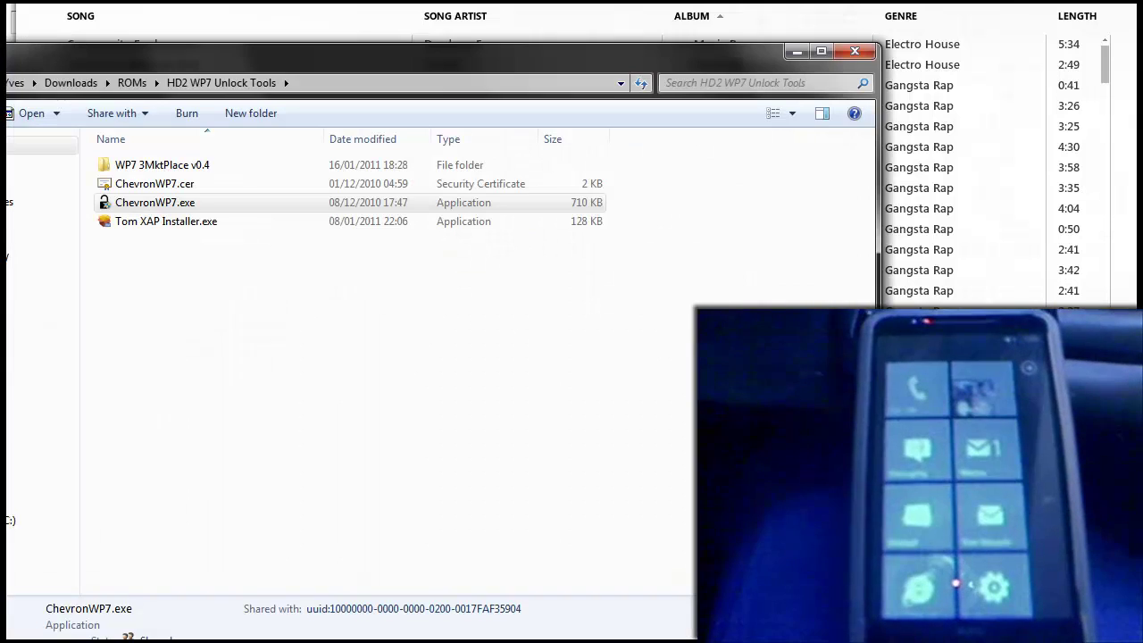
pyautogui.doubleClick(183, 198)
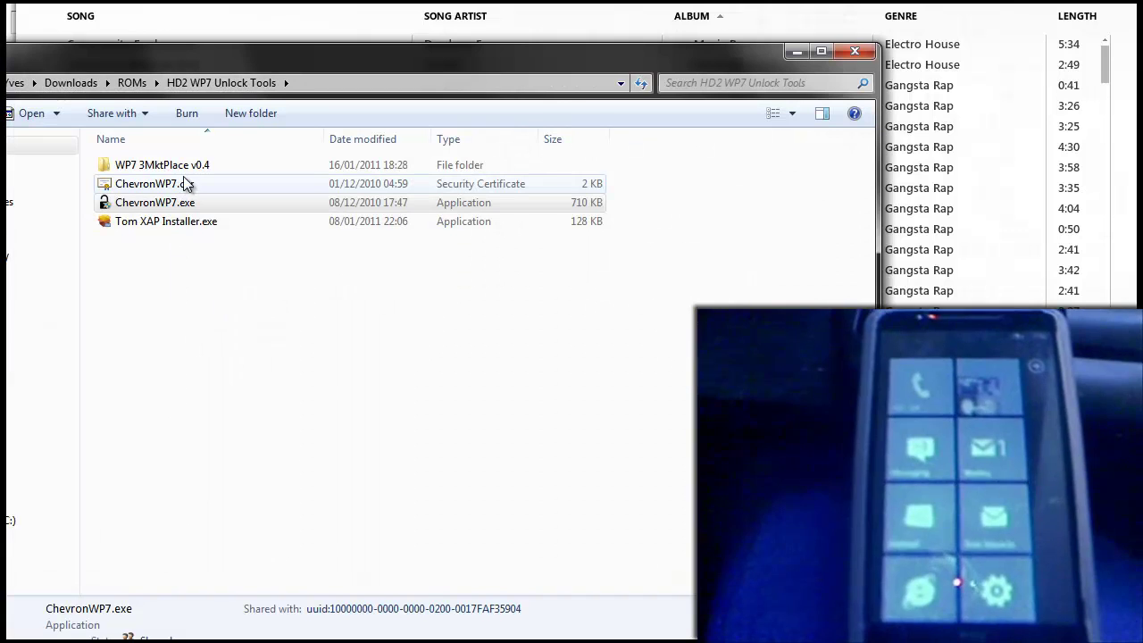
pyautogui.doubleClick(183, 226)
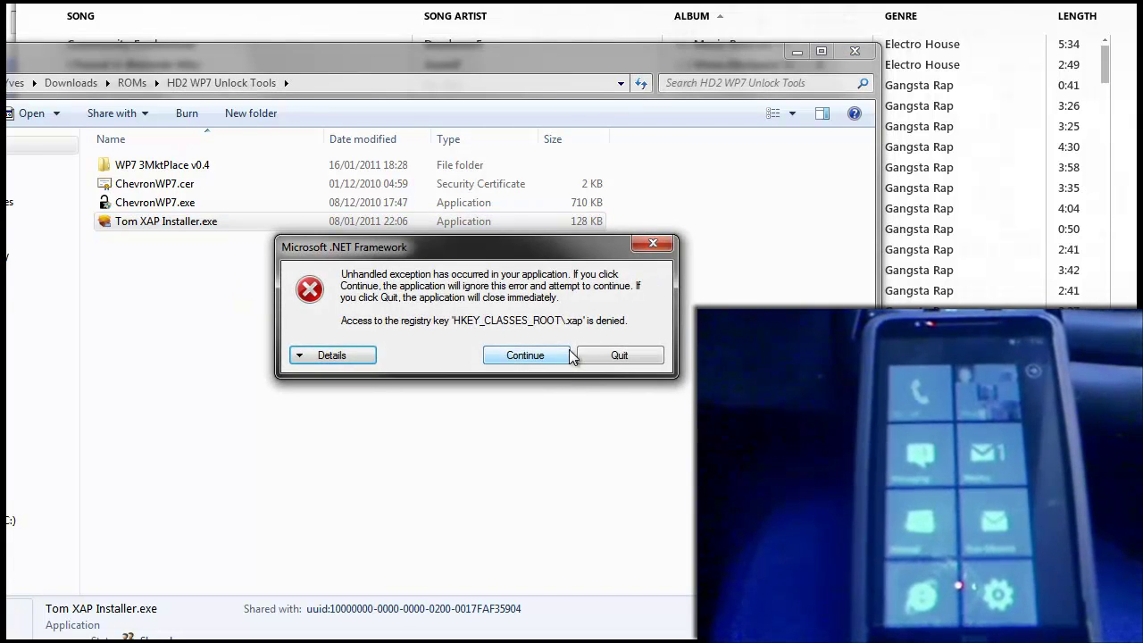
pyautogui.click(552, 361)
pyautogui.click(435, 294)
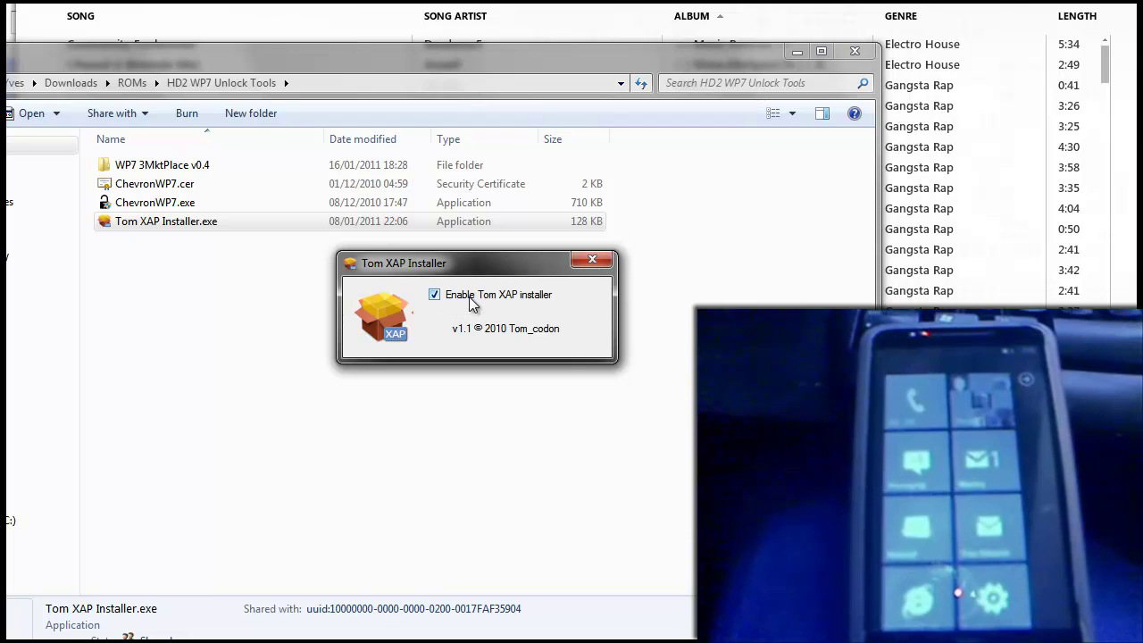
pyautogui.click(592, 259)
# Open WP7 3MktPlace v0.4 > Downloads and view the Install XAP option for BBC News Mobile.xap.
pyautogui.click(417, 321)
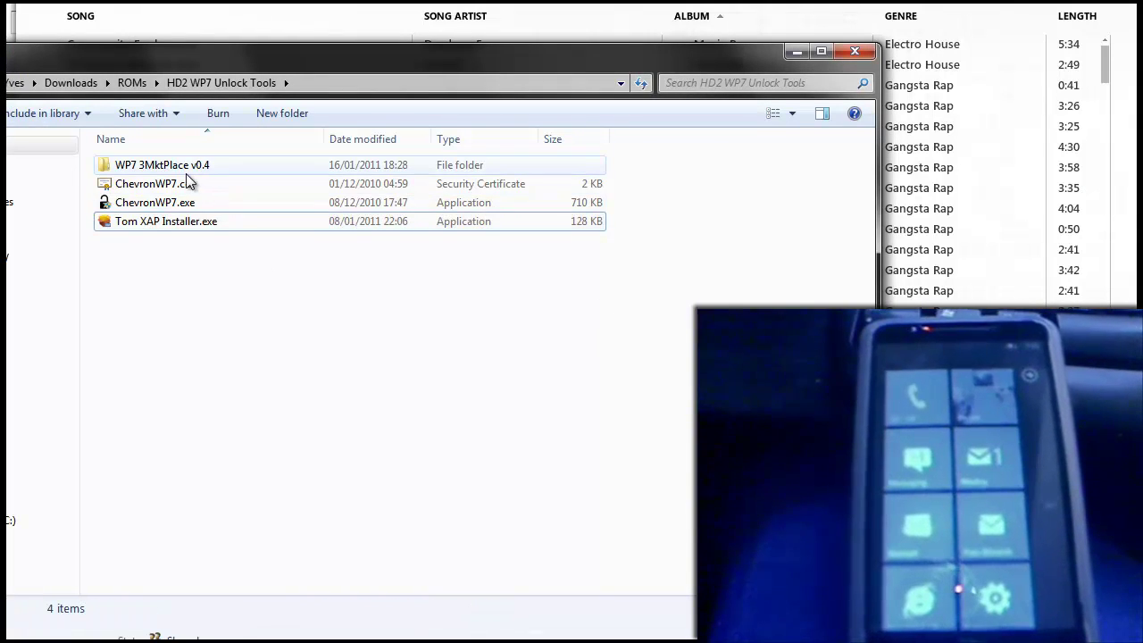
pyautogui.doubleClick(152, 169)
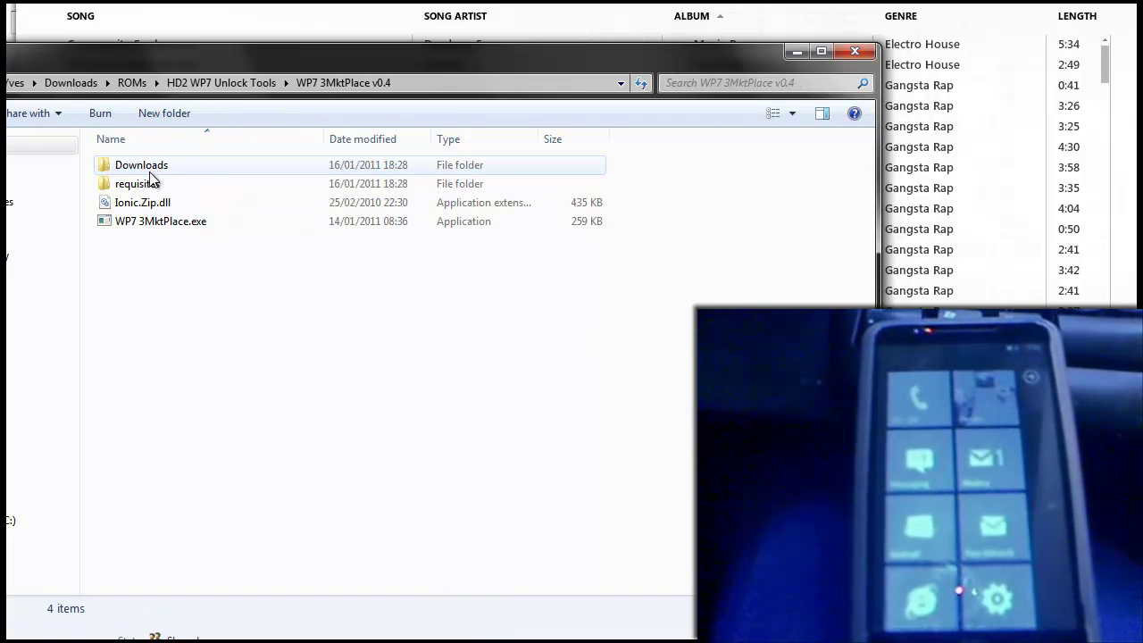
pyautogui.doubleClick(154, 169)
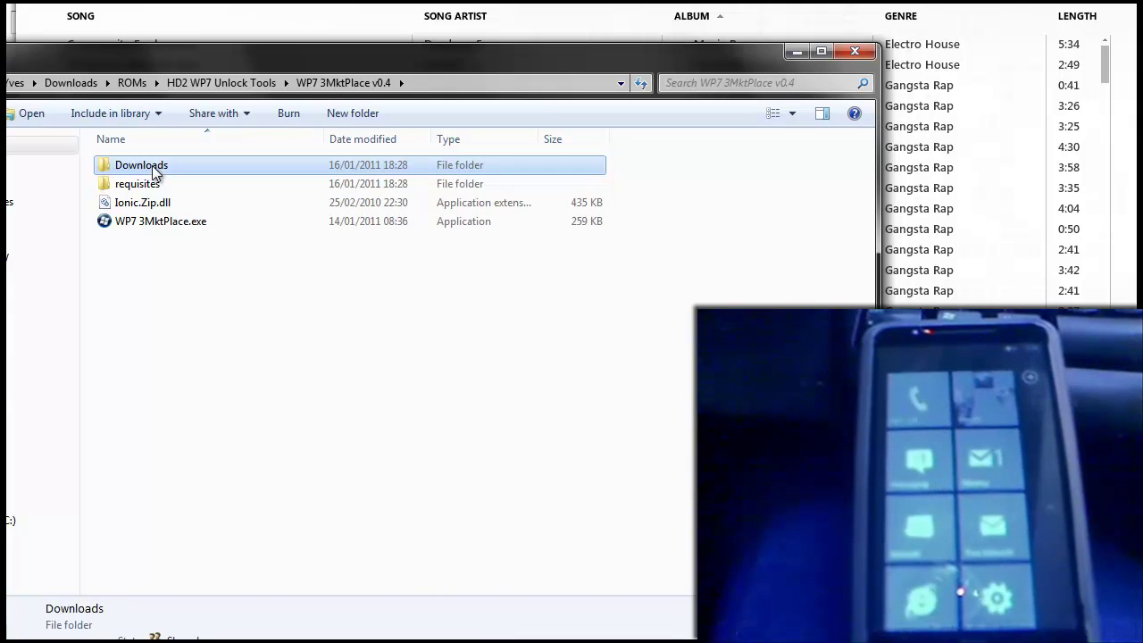
pyautogui.rightClick(152, 168)
pyautogui.click(127, 414)
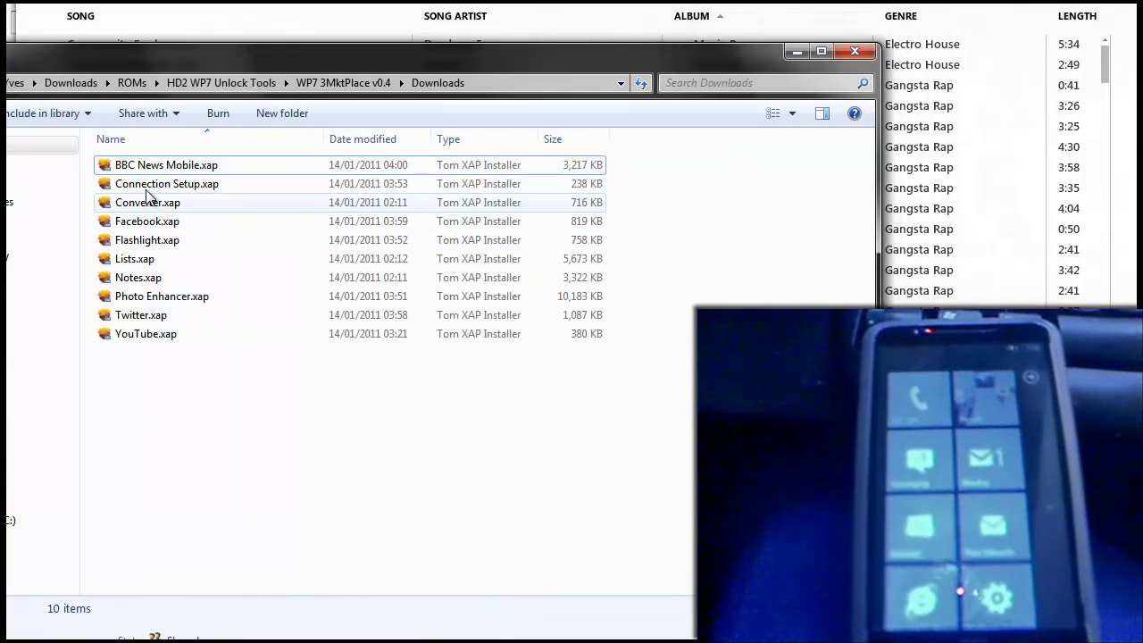
pyautogui.click(152, 166)
pyautogui.rightClick(152, 163)
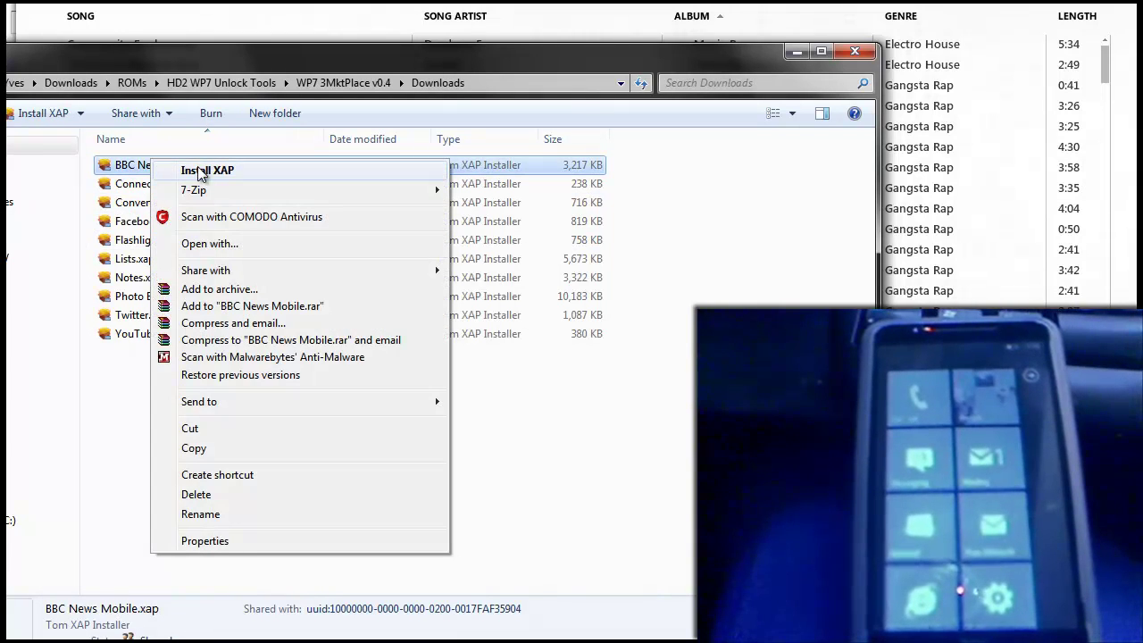
pyautogui.click(135, 387)
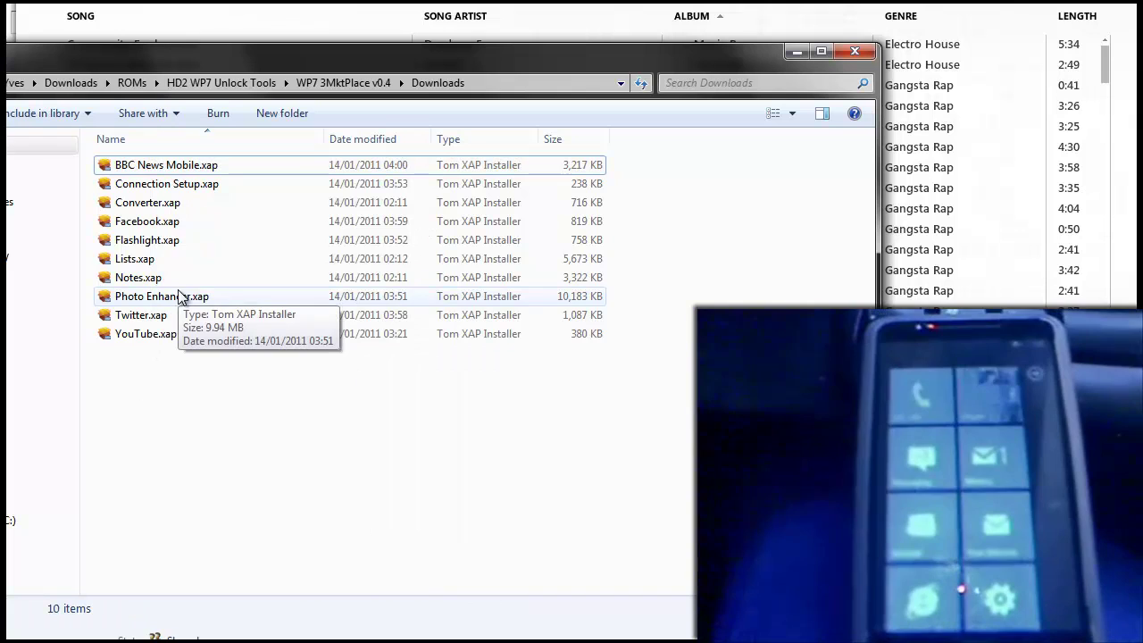
pyautogui.moveTo(157, 371)
pyautogui.mouseDown()
pyautogui.moveTo(158, 174)
pyautogui.moveTo(159, 372)
pyautogui.mouseUp()
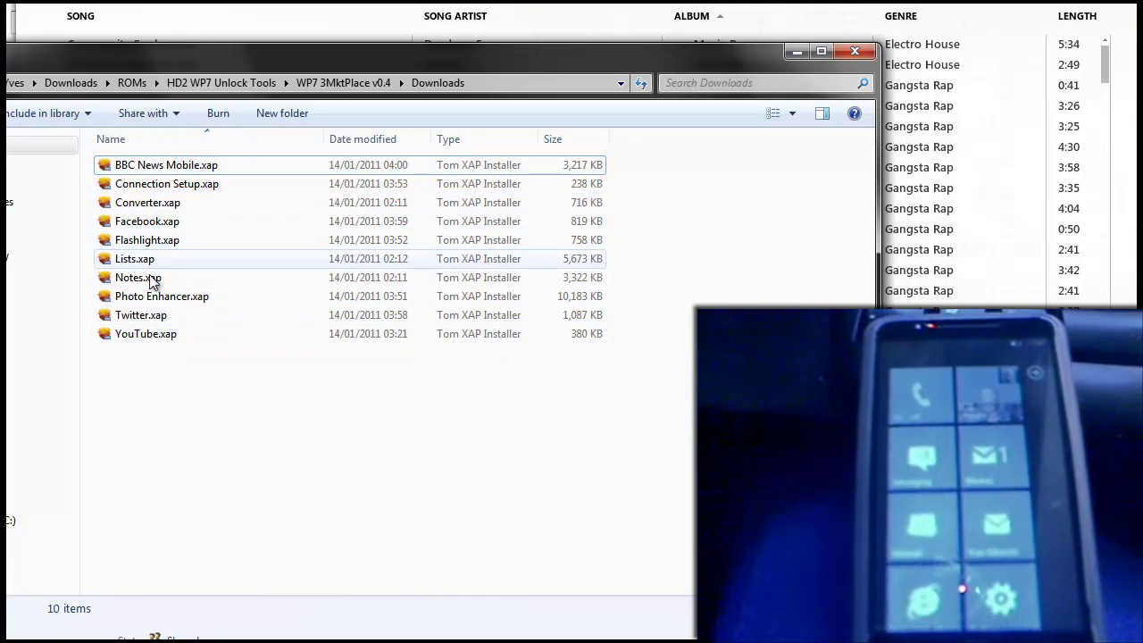
# Return to the WP7 3MktPlace v0.4 folder after briefly reopening Downloads.
pyautogui.press('BackSpace')
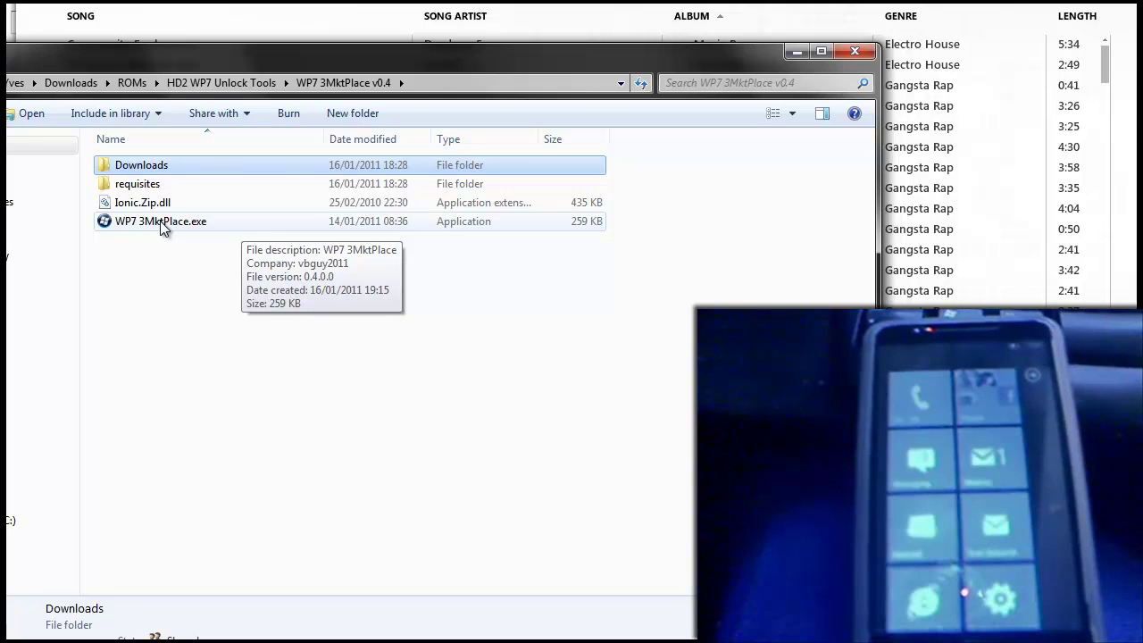
pyautogui.click(178, 279)
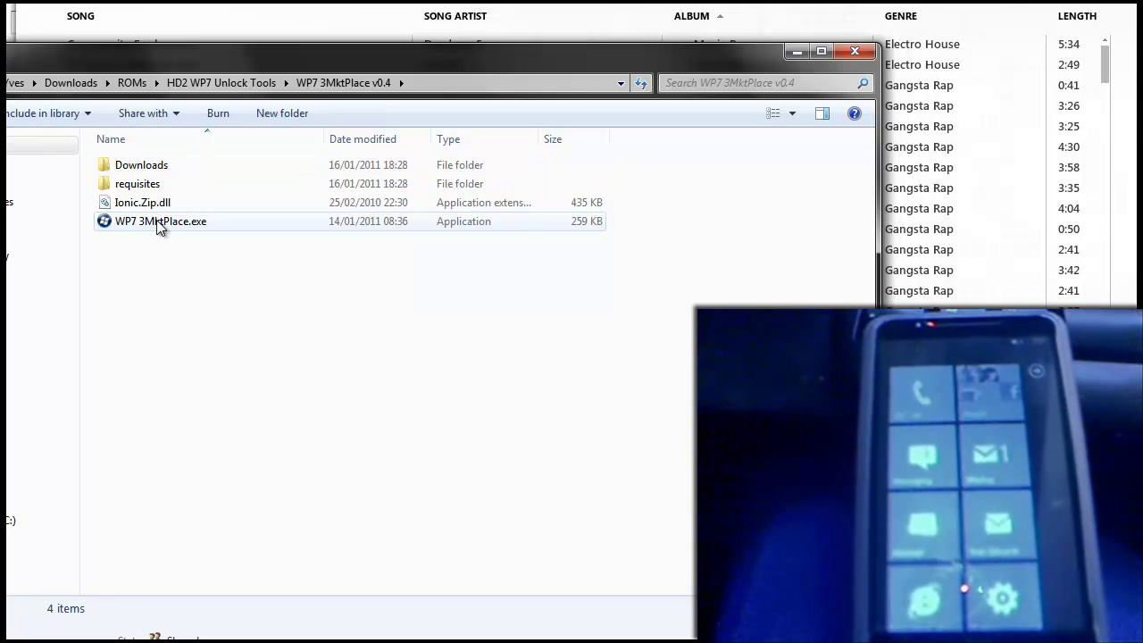
pyautogui.doubleClick(164, 172)
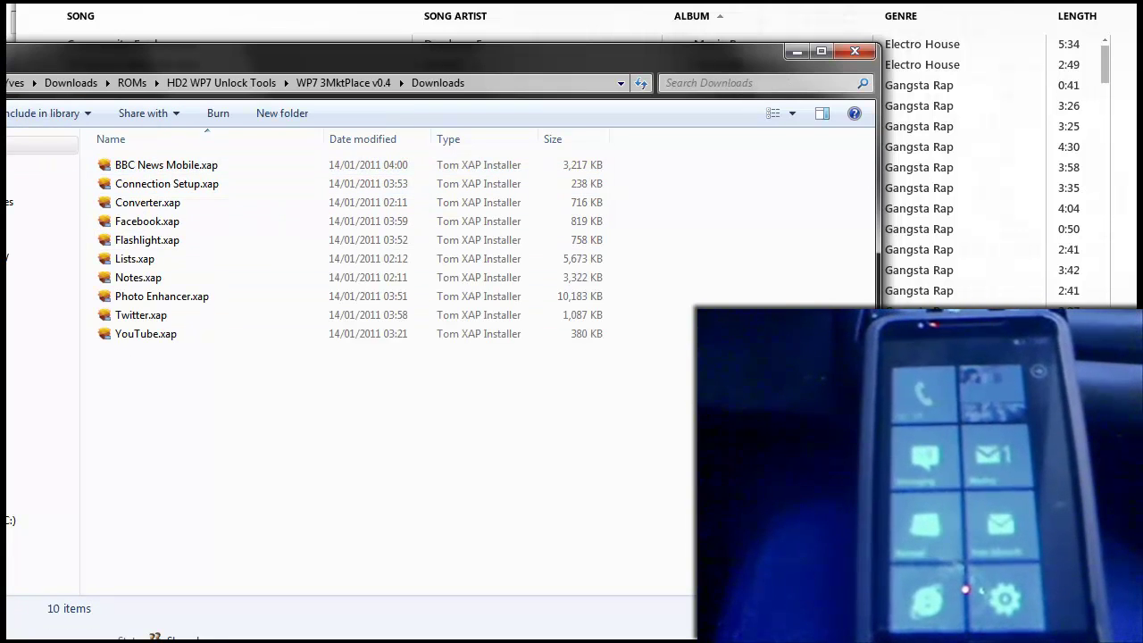
pyautogui.press('BackSpace')
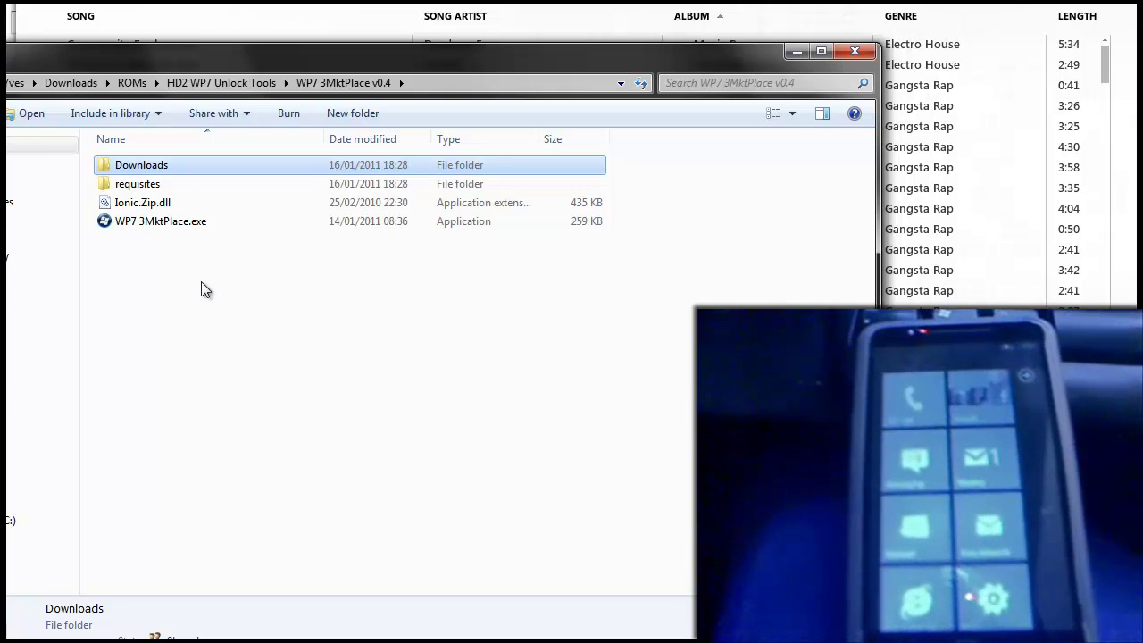
pyautogui.click(206, 321)
pyautogui.moveTo(400, 406); pyautogui.dragTo(280, 505)
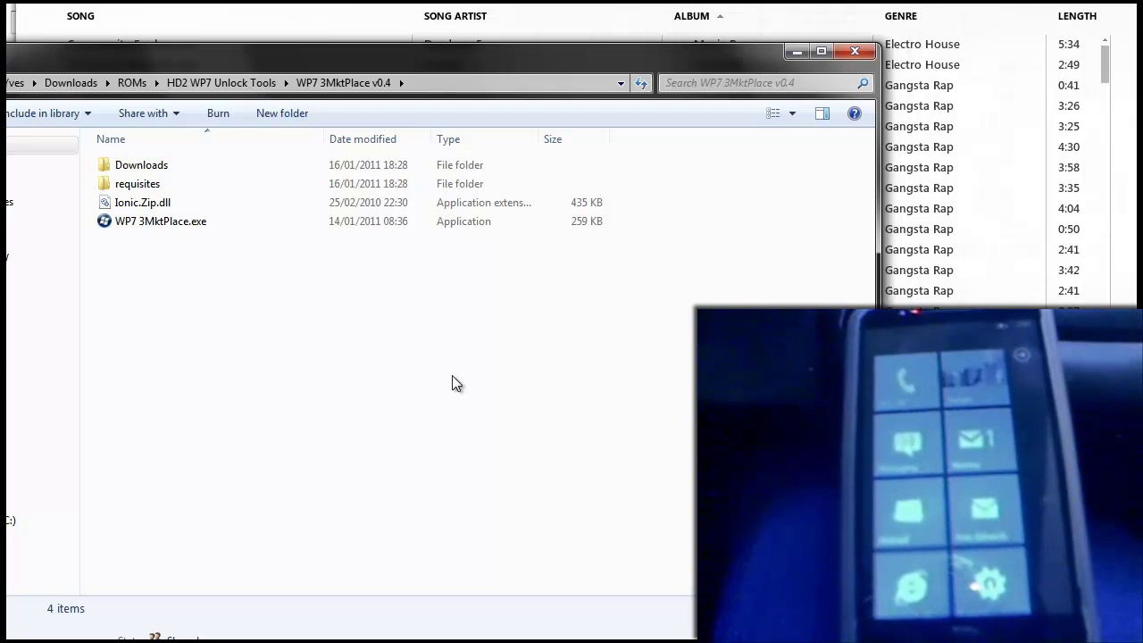
pyautogui.moveTo(452, 375); pyautogui.dragTo(447, 423)
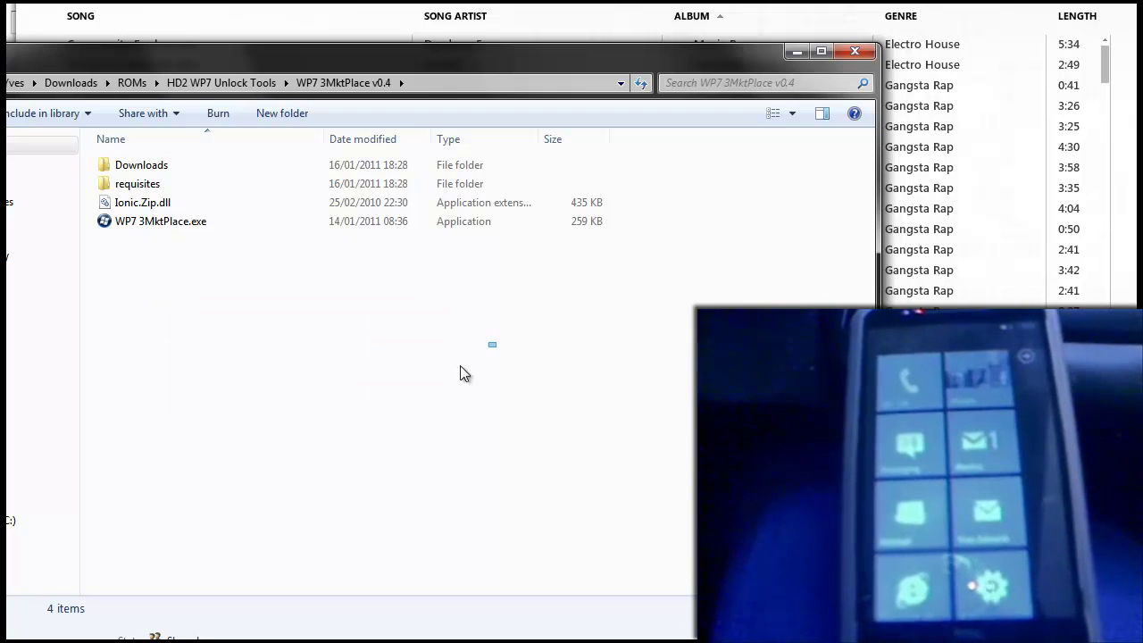
pyautogui.moveTo(460, 366); pyautogui.dragTo(221, 456)
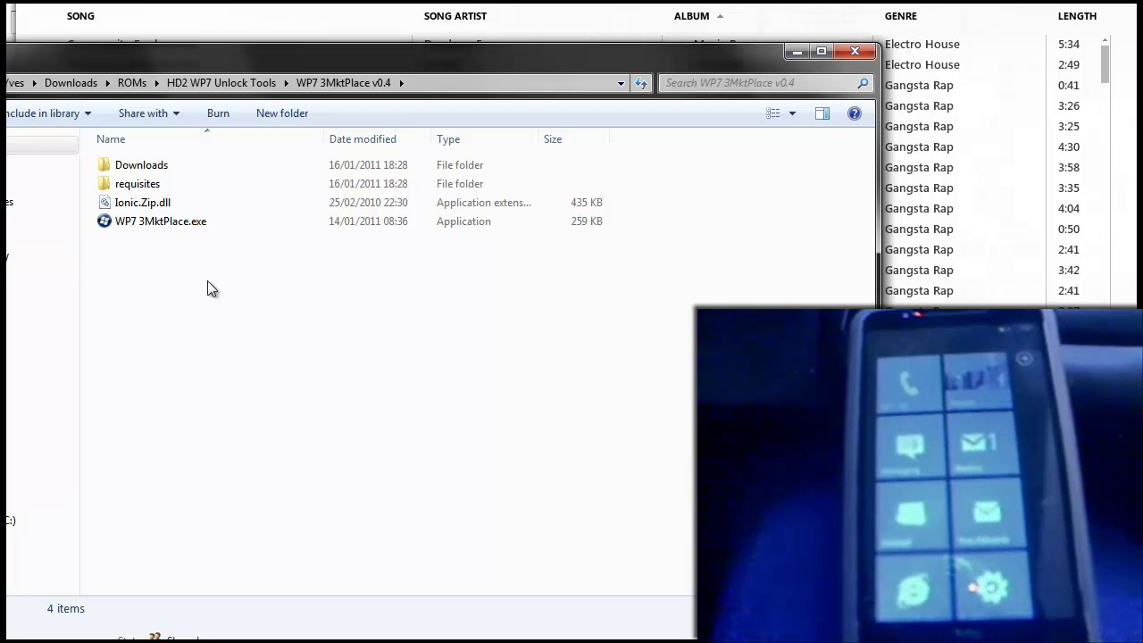
pyautogui.moveTo(207, 292); pyautogui.dragTo(216, 330)
pyautogui.moveTo(240, 372); pyautogui.dragTo(239, 448)
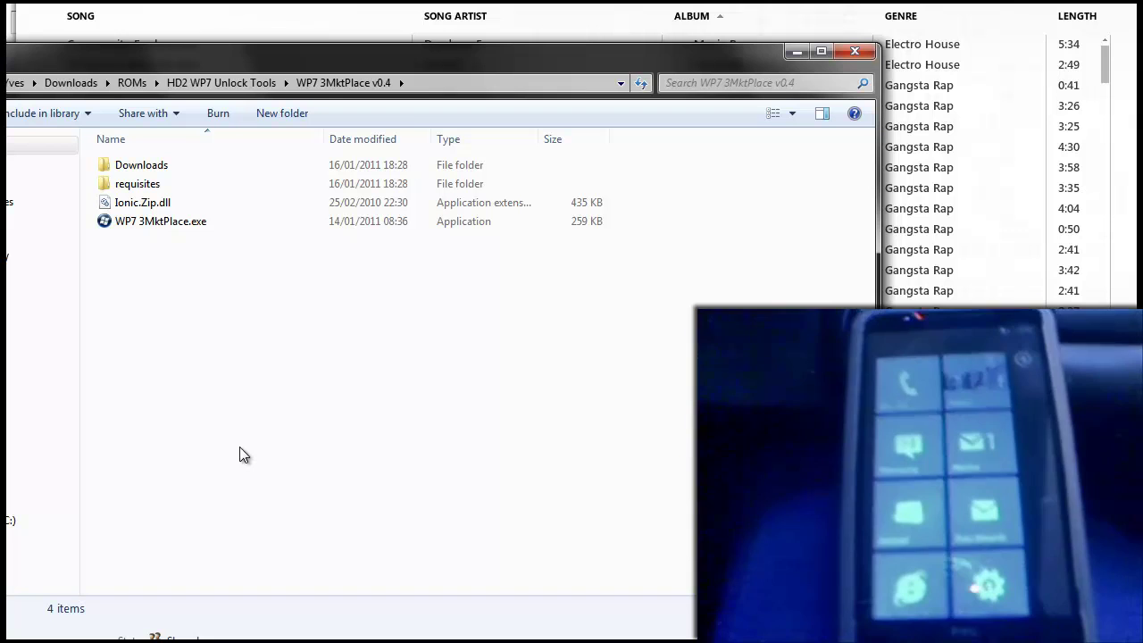